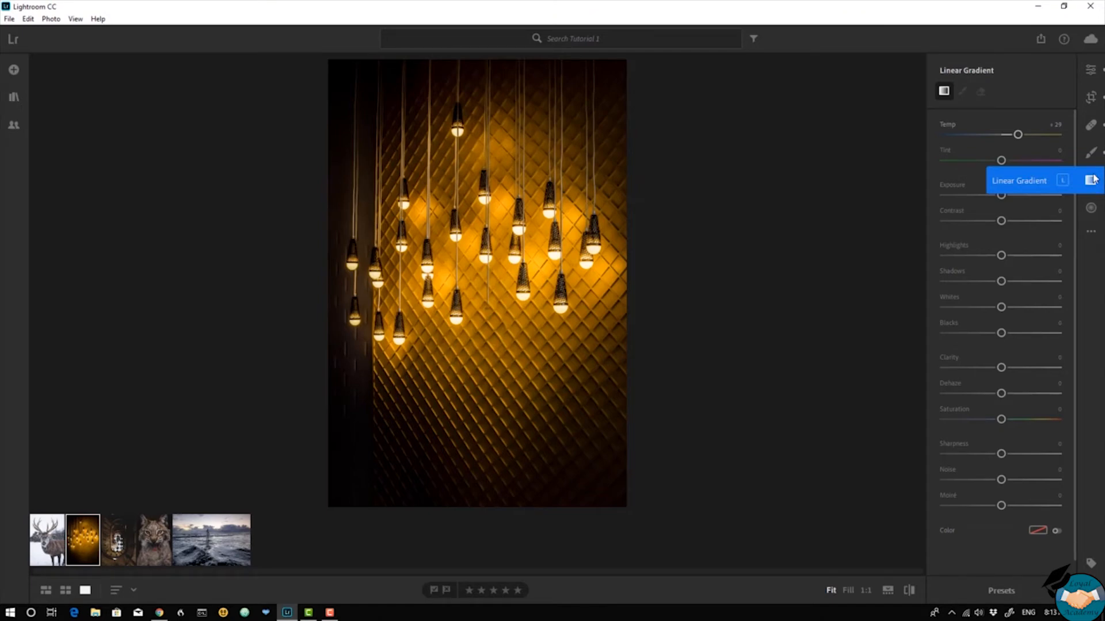
{"action": "left_click", "coordinate": [1092, 179]}
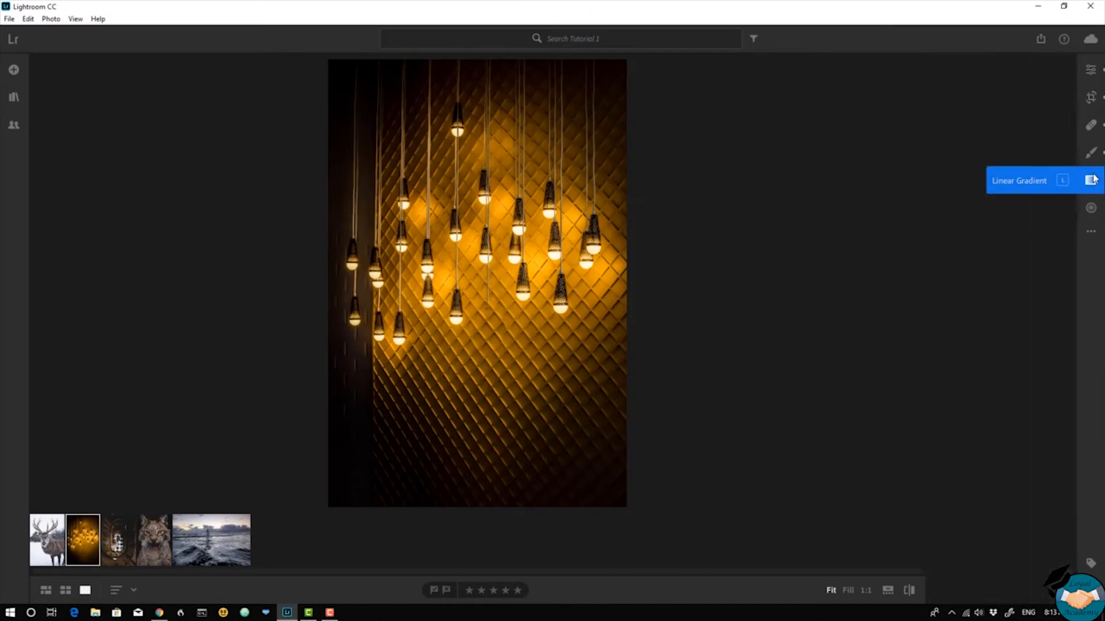
{"action": "left_click", "coordinate": [1092, 179]}
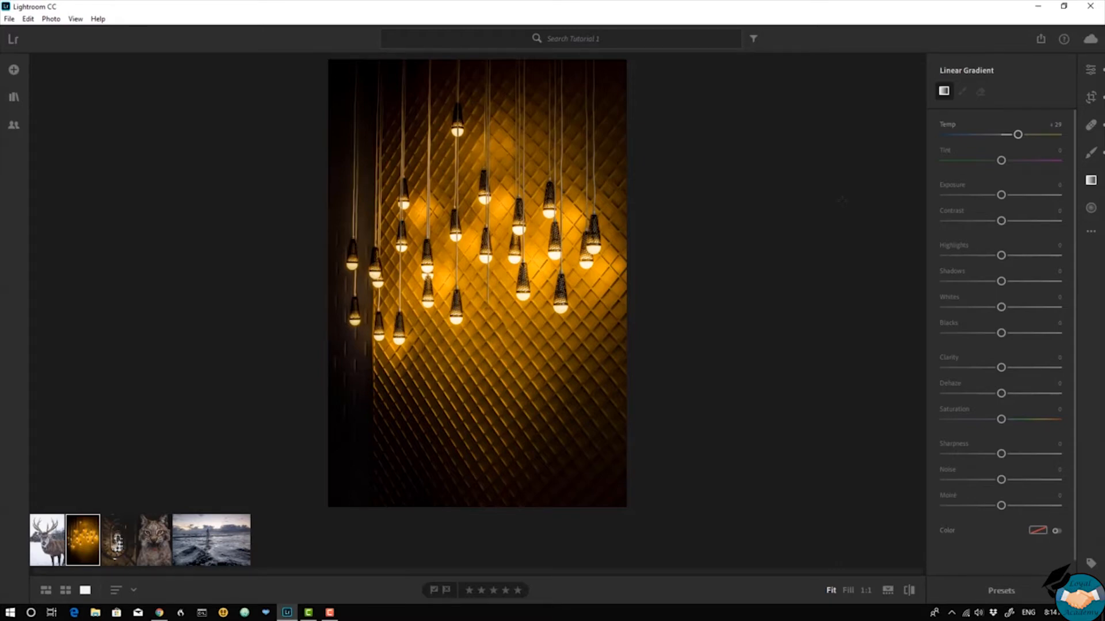
{"action": "left_click", "coordinate": [1091, 75]}
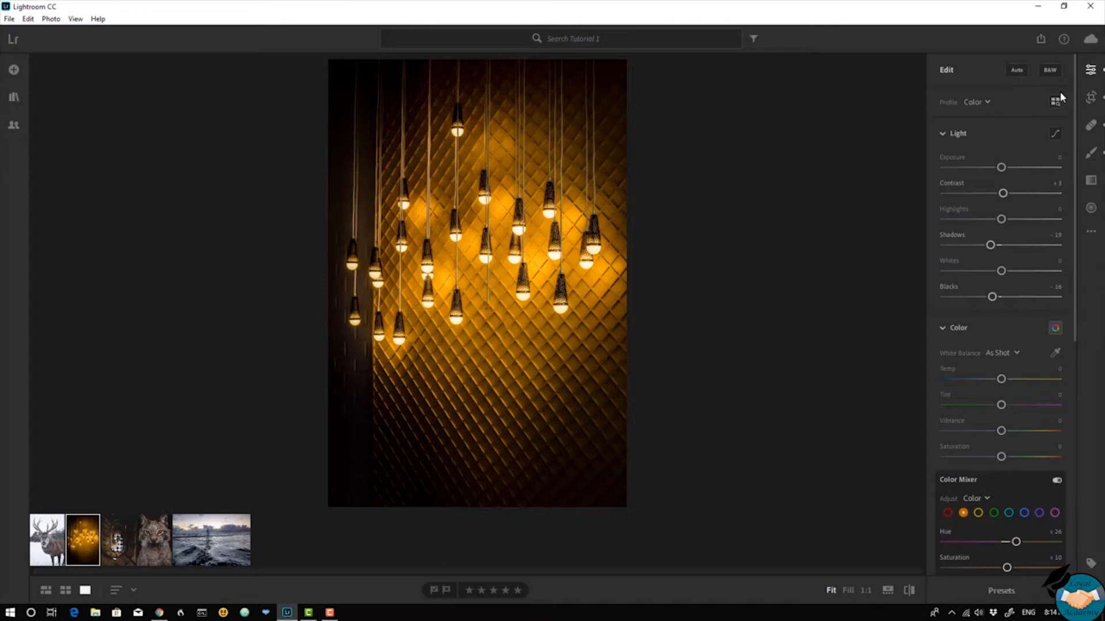
{"action": "left_click", "coordinate": [1089, 154]}
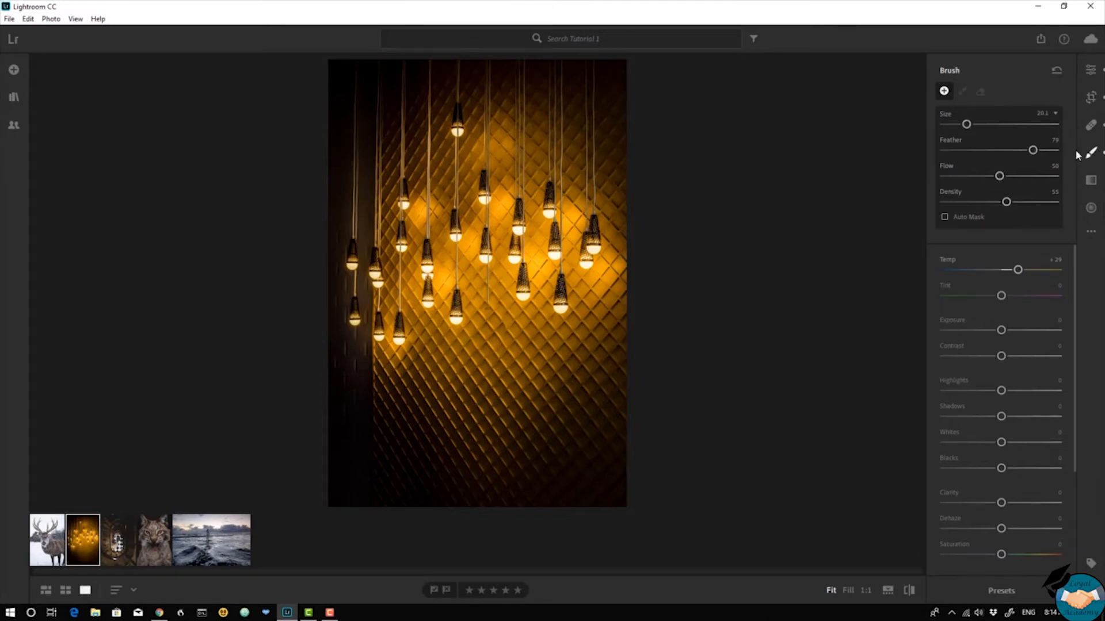
- Add a diagonal linear gradient across the lower-right part of the wall and reset its Temp to 0
{"action": "left_click", "coordinate": [1086, 181]}
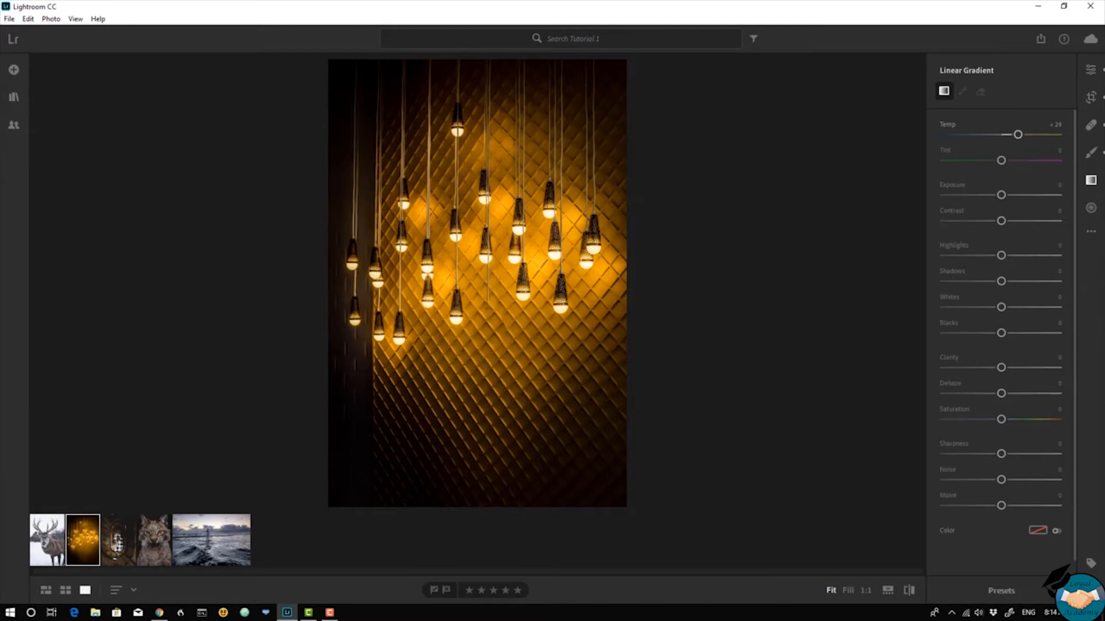
{"action": "left_click_drag", "start_coordinate": [506, 385], "coordinate": [546, 423]}
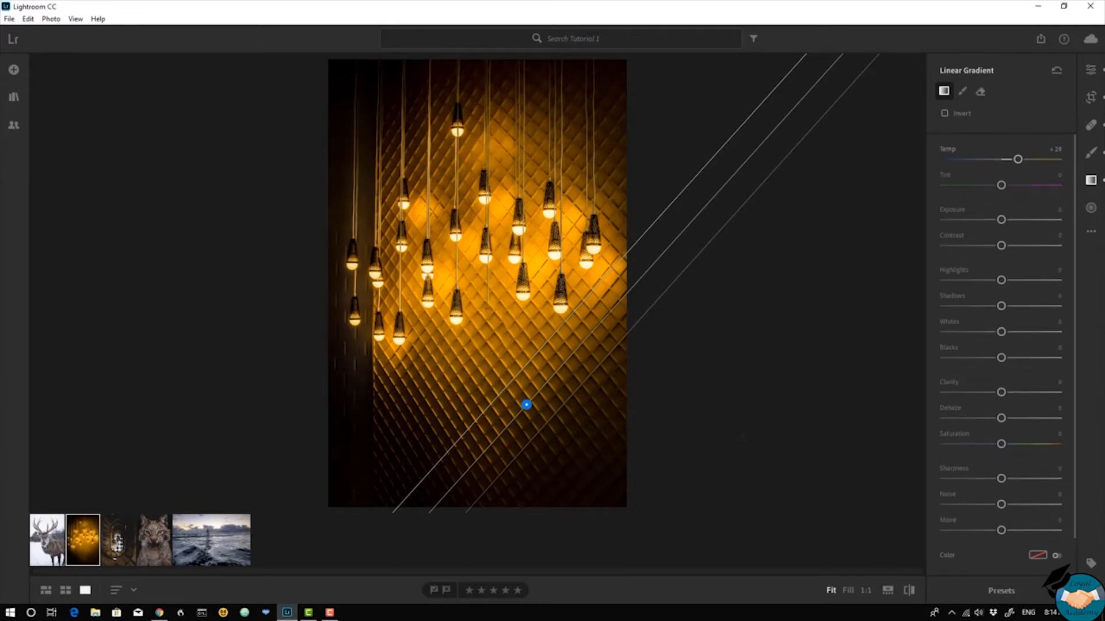
{"action": "double_click", "coordinate": [948, 149]}
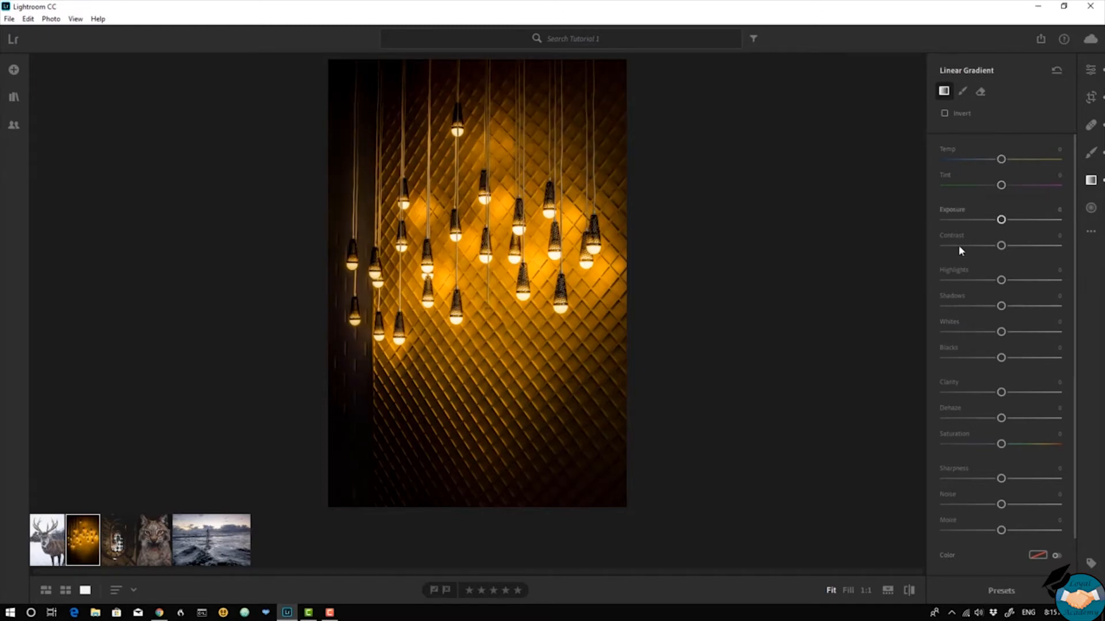
- Try the gradient's Exposure at +1.12 and at -0.96 to compare brightening and darkening the masked area
{"action": "scroll", "coordinate": [946, 269], "scroll_direction": "down", "scroll_amount": 2}
{"action": "scroll", "coordinate": [948, 268], "scroll_direction": "up", "scroll_amount": 2}
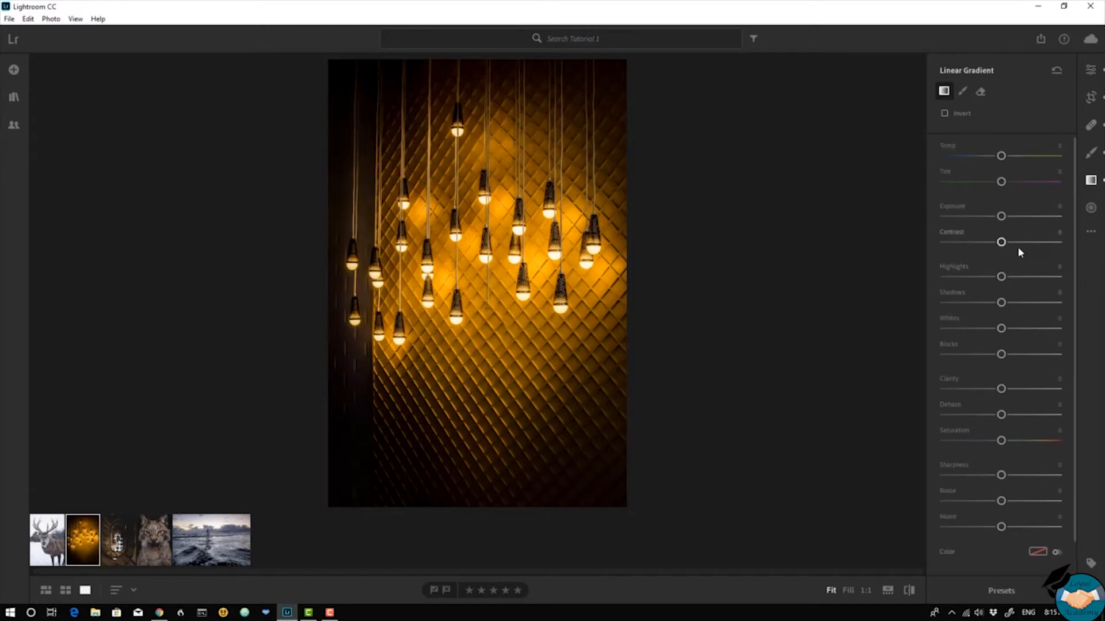
{"action": "left_click_drag", "start_coordinate": [1001, 217], "coordinate": [1016, 223]}
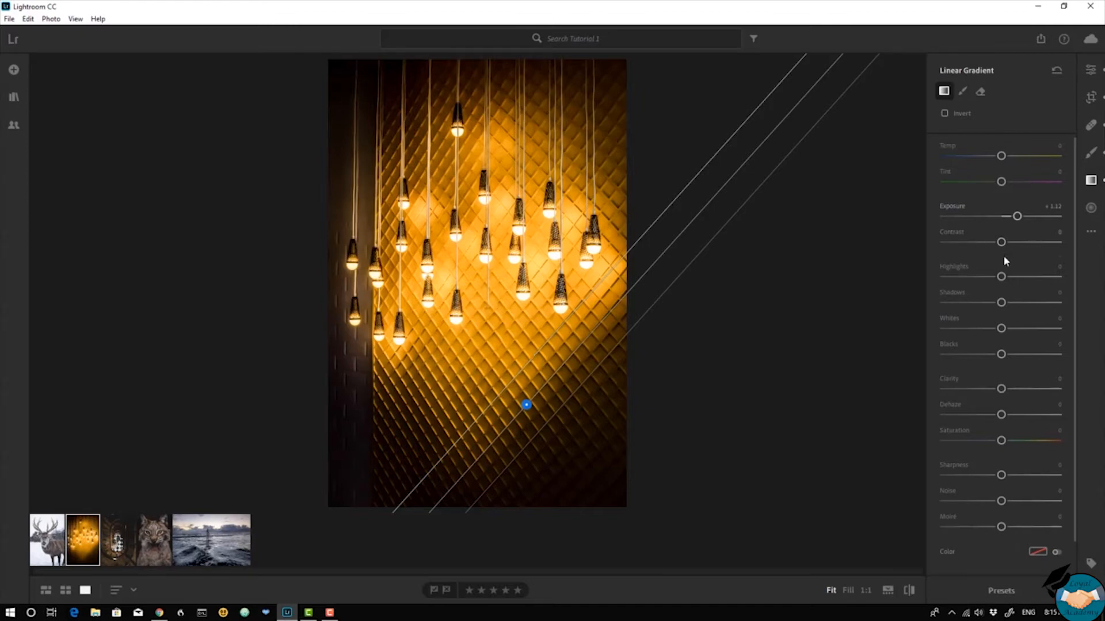
{"action": "left_click_drag", "start_coordinate": [1017, 216], "coordinate": [992, 223]}
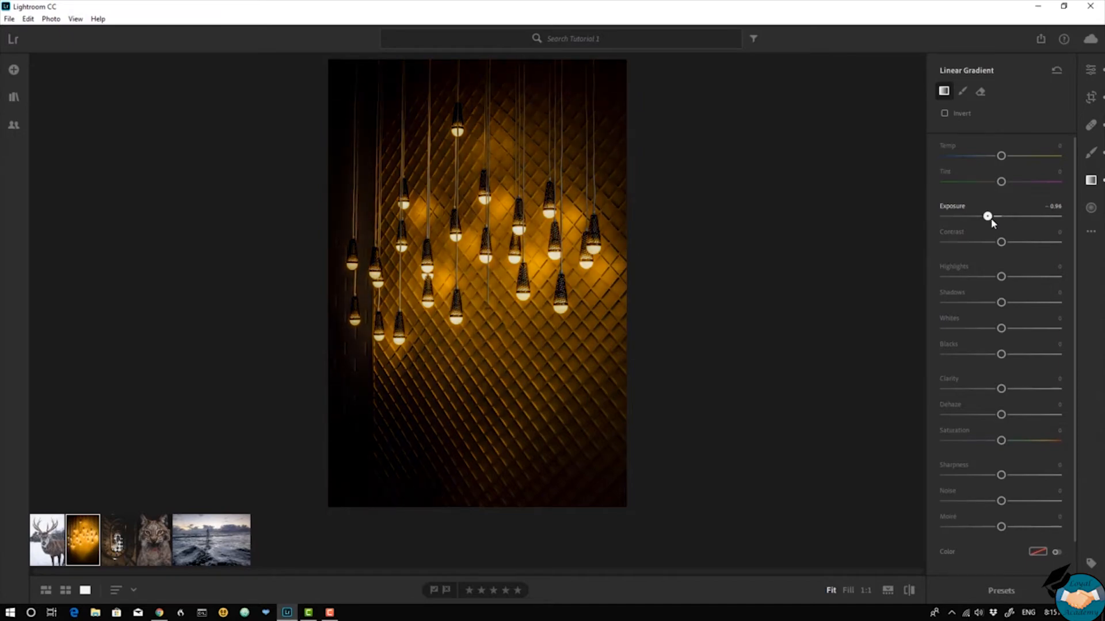
- Flip the gradient so it covers the photo's lower-right corner and adjust its transition by widening and narrowing the outer line
{"action": "mouse_move", "coordinate": [526, 405]}
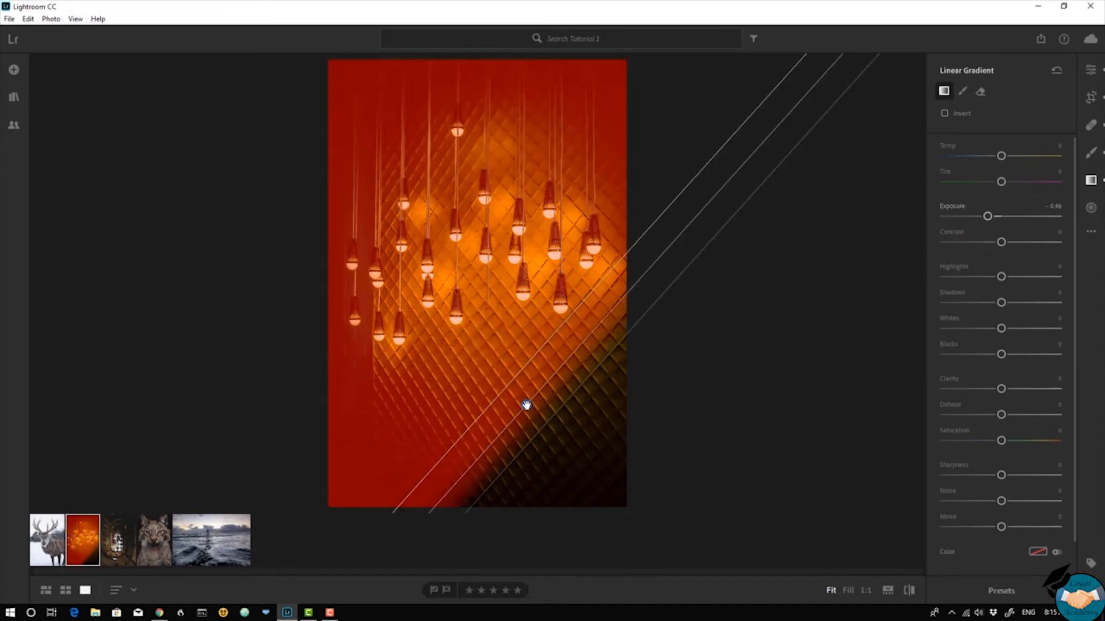
{"action": "mouse_move", "coordinate": [526, 405]}
{"action": "left_mouse_down"}
{"action": "mouse_move", "coordinate": [553, 388]}
{"action": "mouse_move", "coordinate": [548, 407]}
{"action": "mouse_move", "coordinate": [516, 415]}
{"action": "left_mouse_up"}
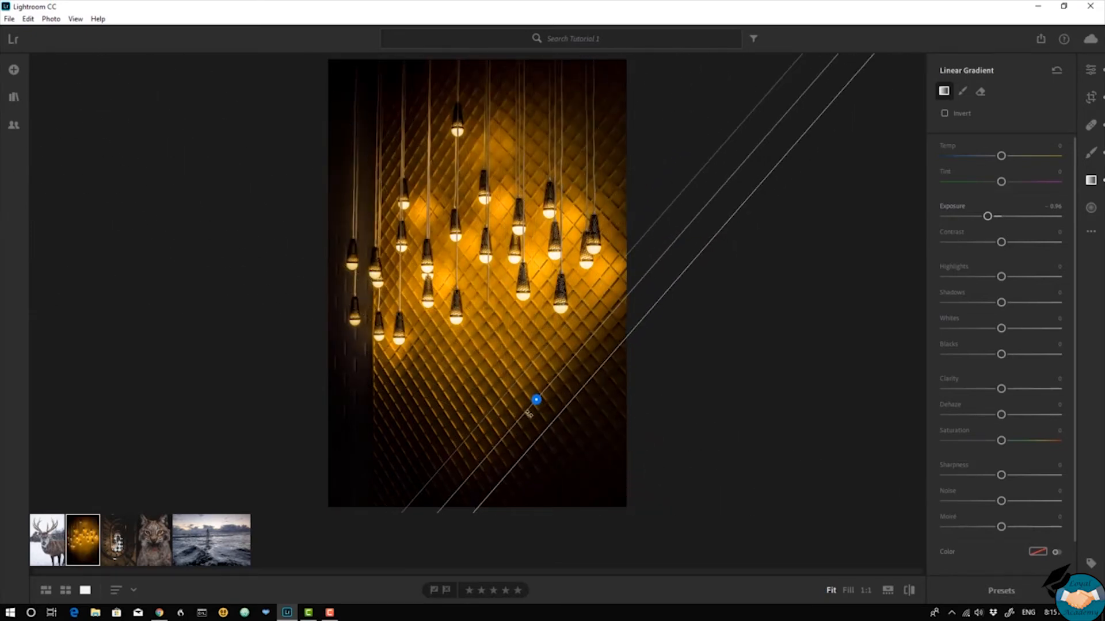
{"action": "mouse_move", "coordinate": [536, 401]}
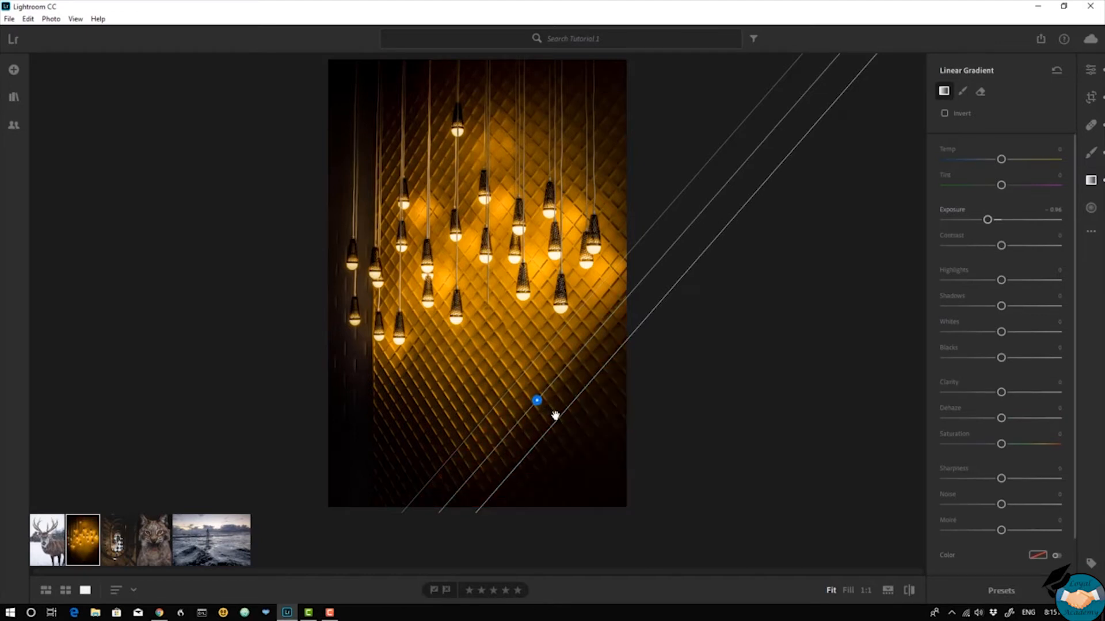
{"action": "left_click_drag", "start_coordinate": [555, 415], "coordinate": [577, 439]}
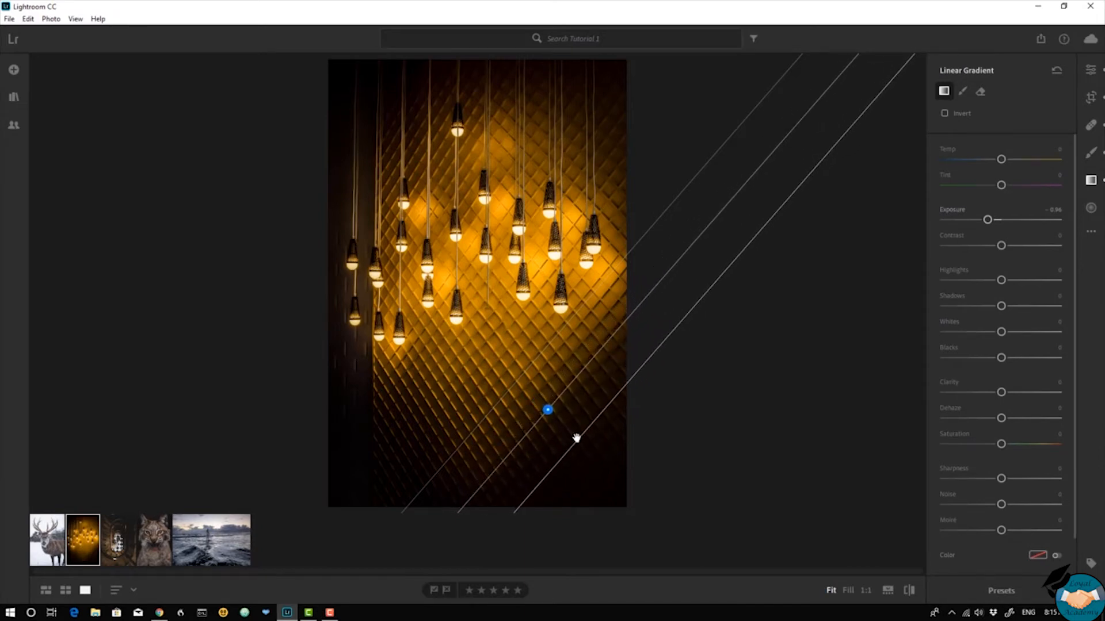
{"action": "mouse_move", "coordinate": [547, 410]}
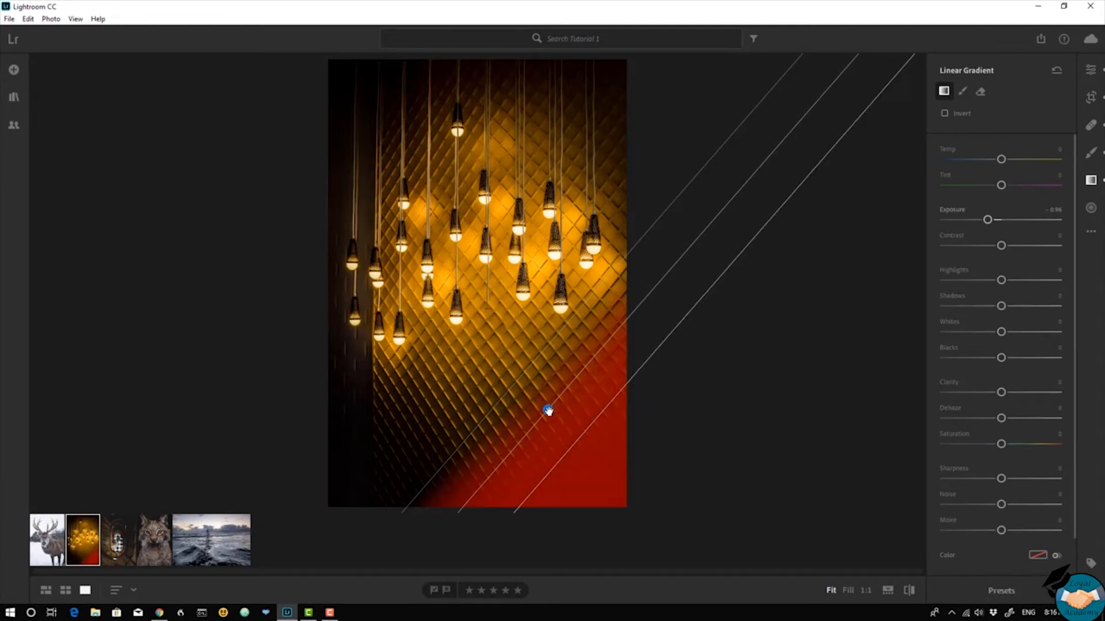
{"action": "left_click_drag", "start_coordinate": [581, 437], "coordinate": [535, 406]}
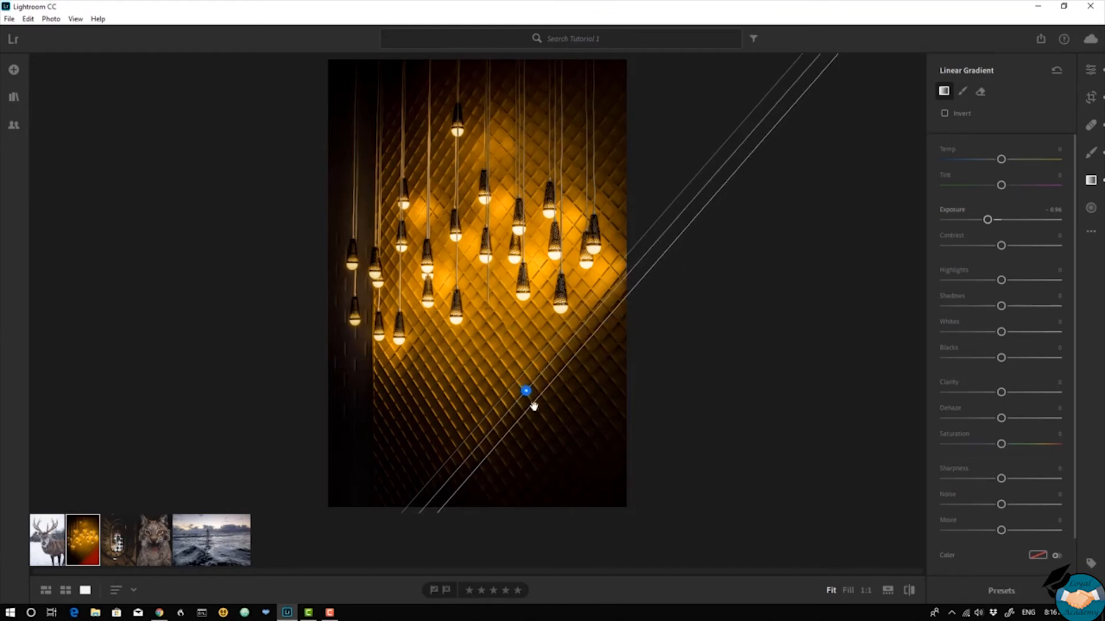
{"action": "mouse_move", "coordinate": [526, 390]}
{"action": "left_click_drag", "start_coordinate": [539, 401], "coordinate": [546, 407]}
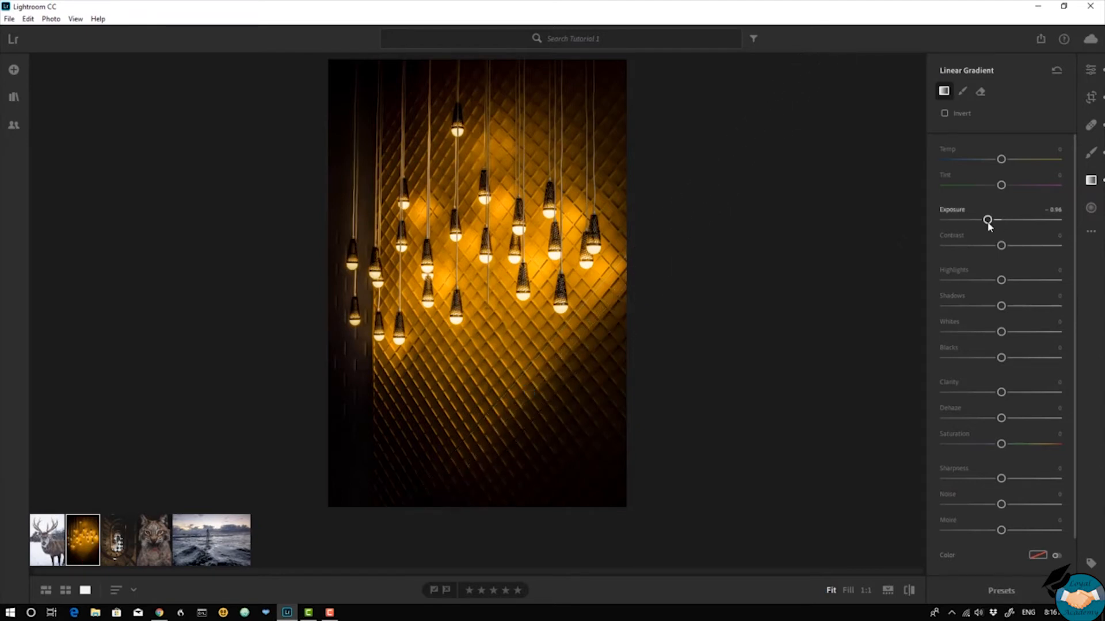
- Try Exposure values of -2.08 and +0.56 on the gradient and delete the gradient
{"action": "left_click_drag", "start_coordinate": [987, 221], "coordinate": [980, 226]}
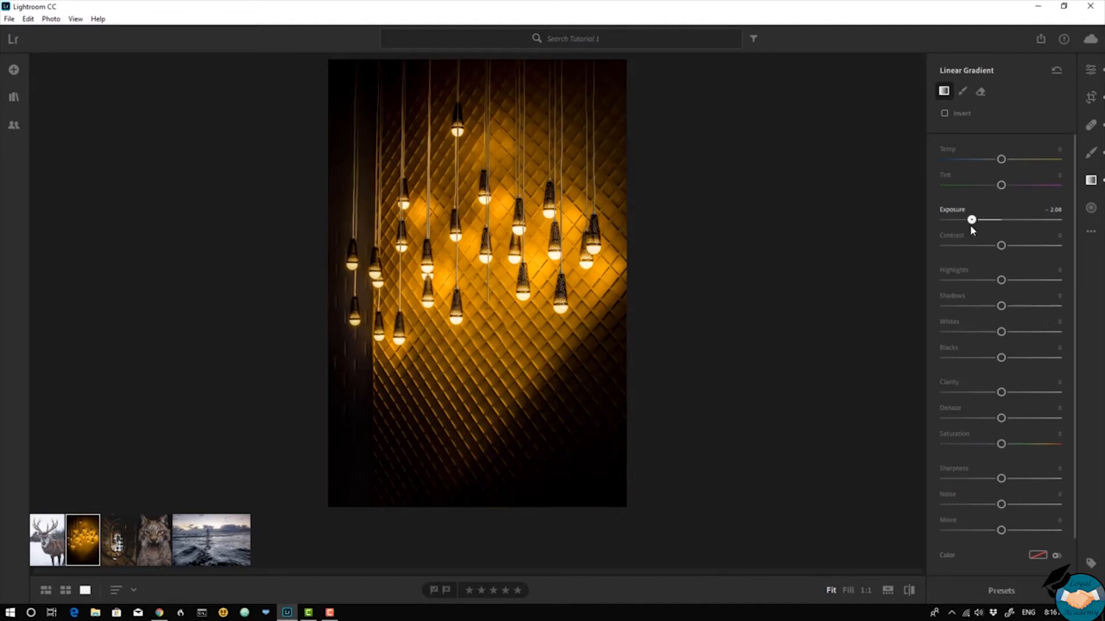
{"action": "left_click_drag", "start_coordinate": [970, 226], "coordinate": [1008, 234]}
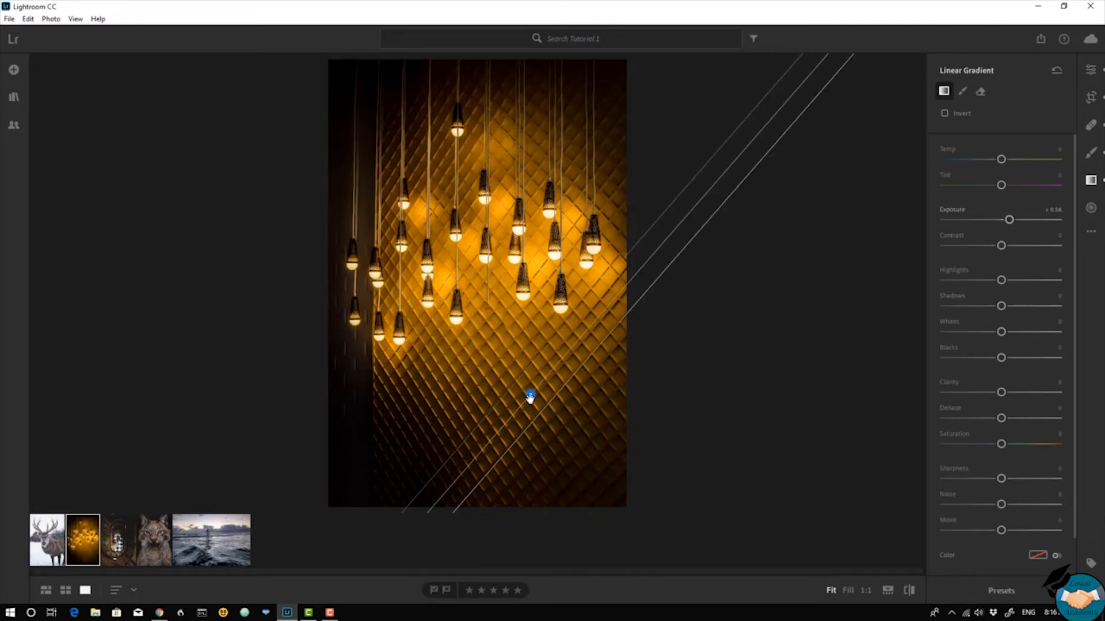
{"action": "mouse_move", "coordinate": [530, 397]}
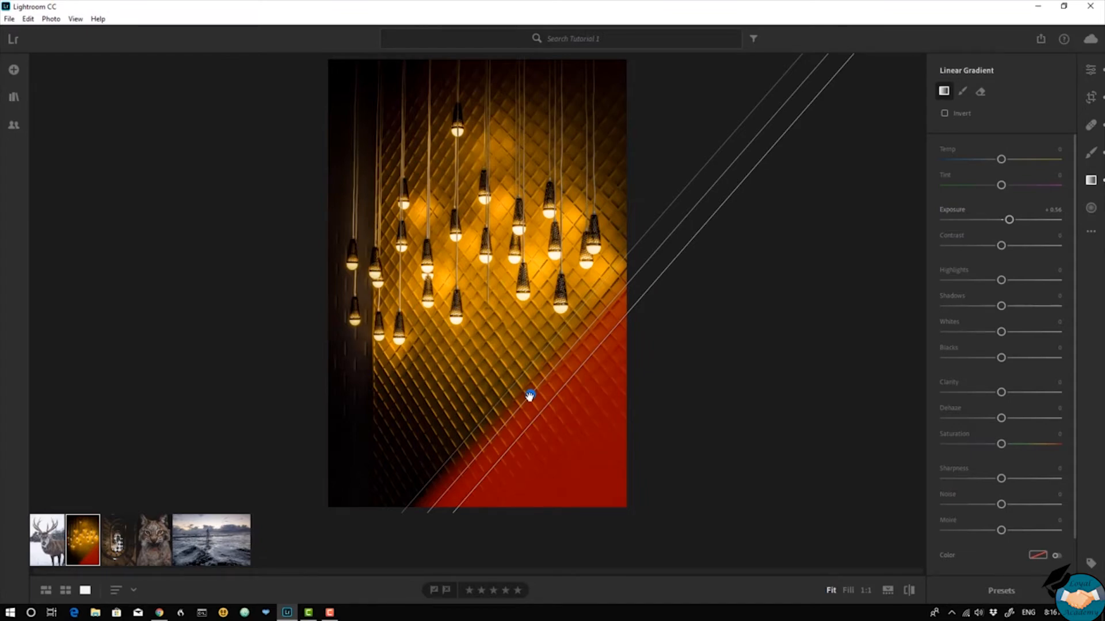
{"action": "key", "text": "Delete"}
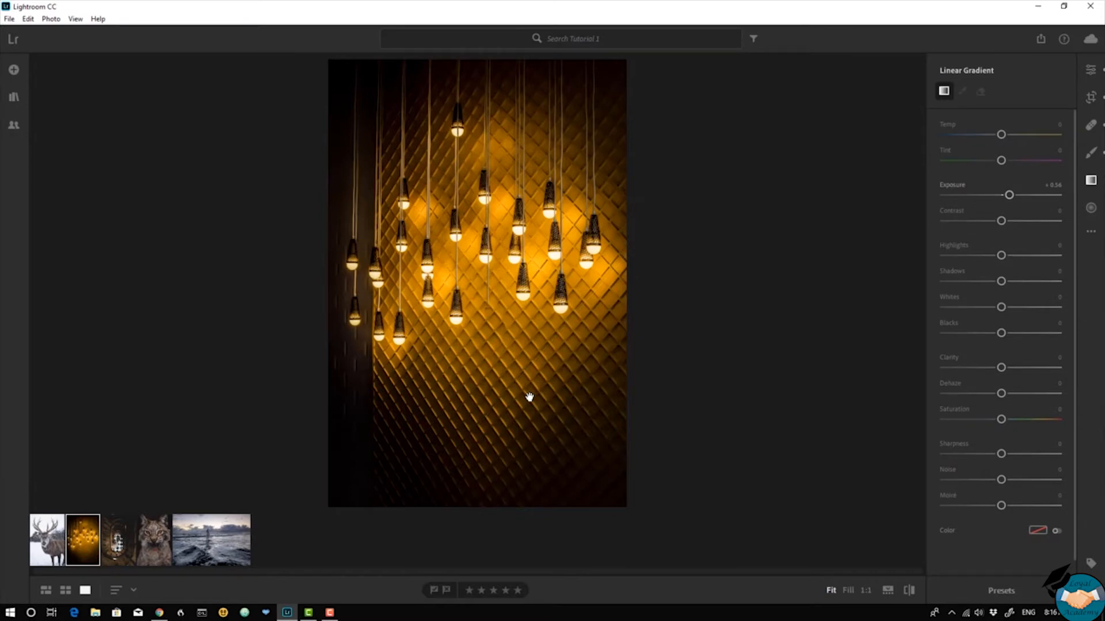
- Reset Exposure to 0 and draw a new diagonal linear gradient covering the photo's lower-right corner
{"action": "double_click", "coordinate": [944, 184]}
{"action": "left_click_drag", "start_coordinate": [561, 410], "coordinate": [532, 388]}
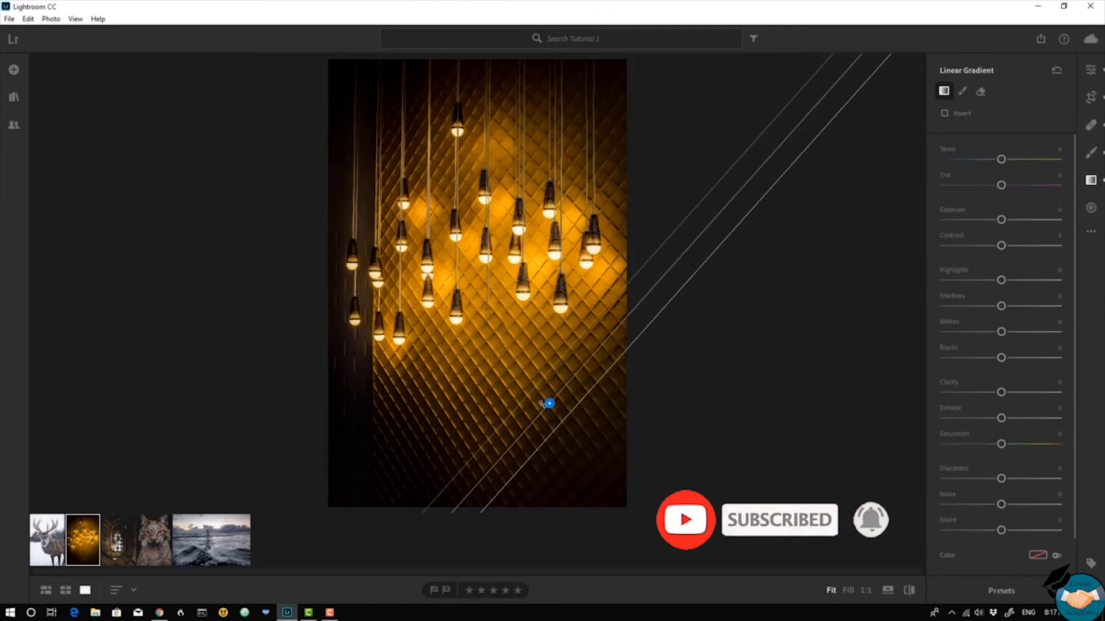
{"action": "mouse_move", "coordinate": [550, 403]}
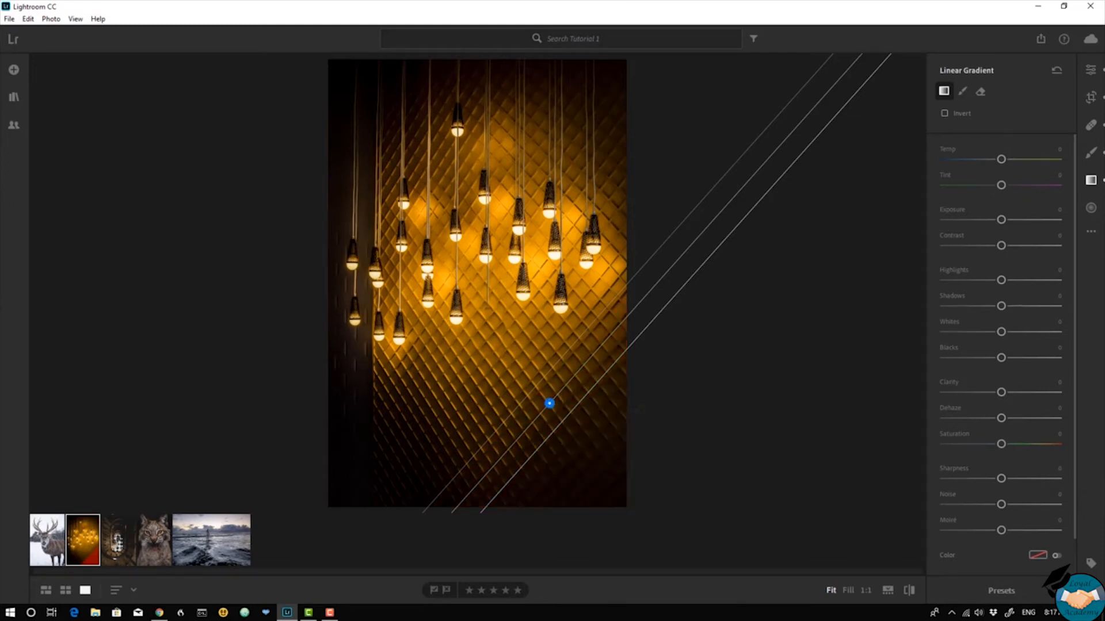
- Erase the gradient mask along its diagonal transition and set the gradient's Exposure to -1.32
{"action": "left_click", "coordinate": [981, 92]}
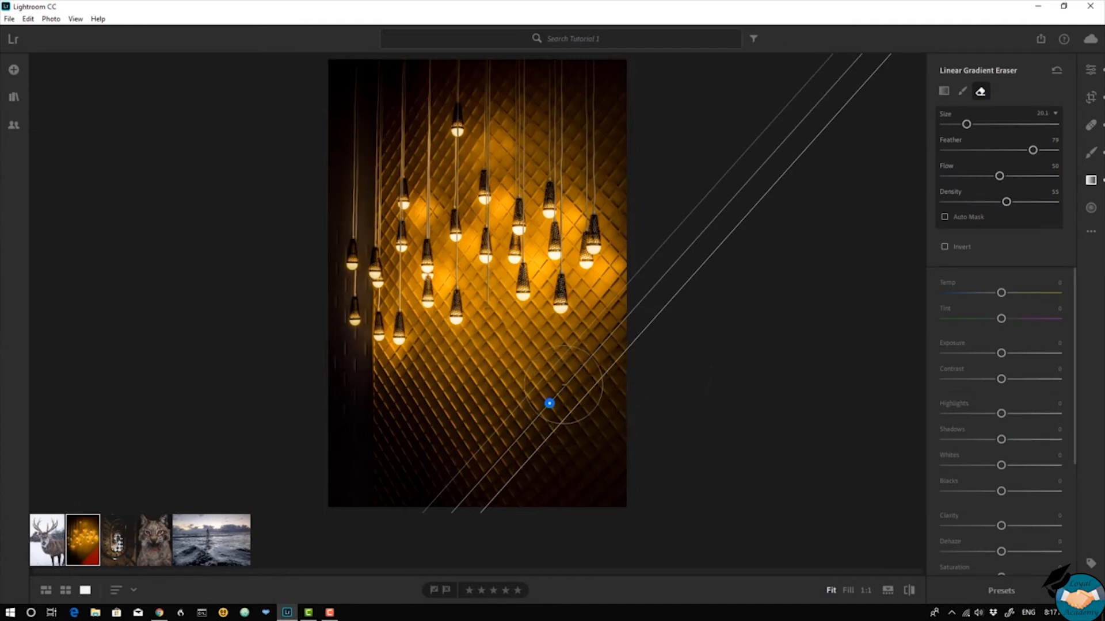
{"action": "mouse_move", "coordinate": [564, 384]}
{"action": "left_mouse_down"}
{"action": "mouse_move", "coordinate": [552, 414]}
{"action": "mouse_move", "coordinate": [472, 484]}
{"action": "left_mouse_up"}
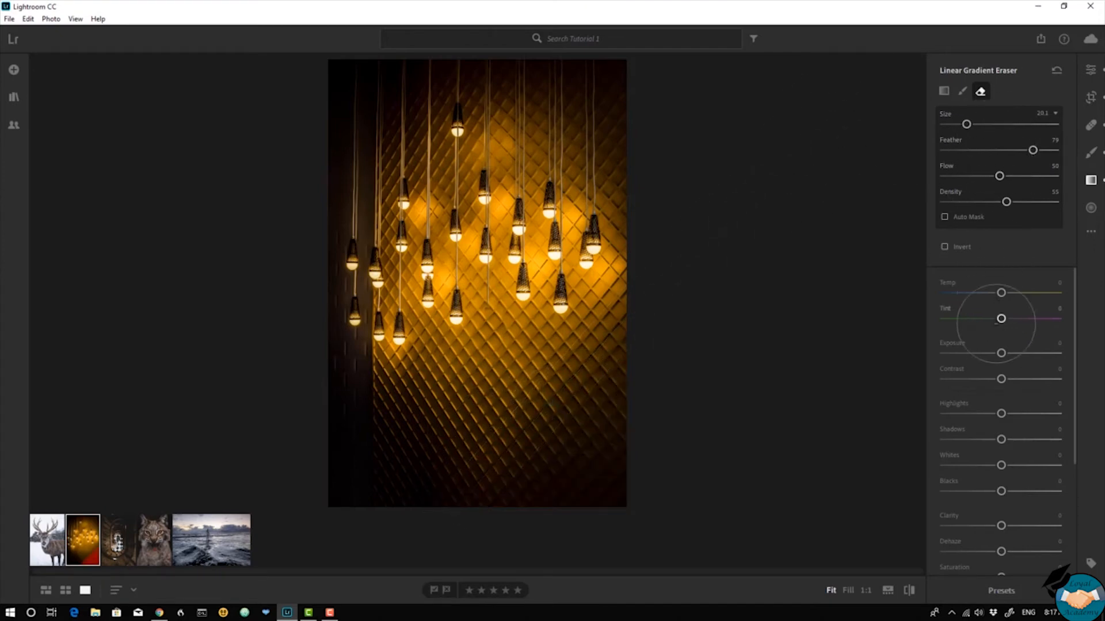
{"action": "left_click_drag", "start_coordinate": [1001, 353], "coordinate": [982, 352]}
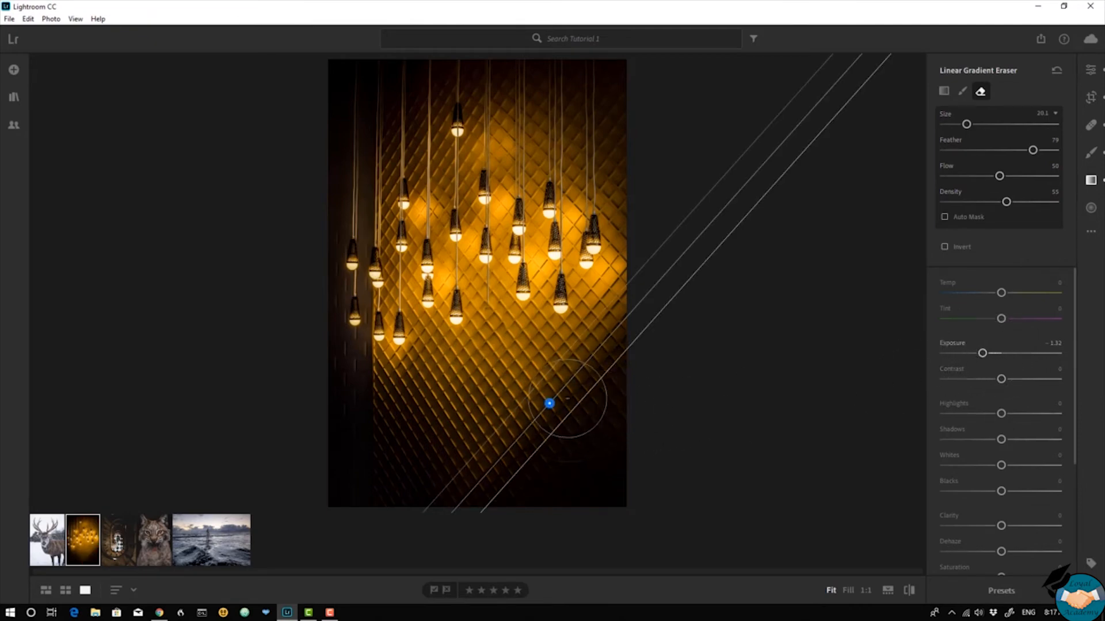
- Set the gradient eraser's Flow to 91, Density to 100 and Feather to 43, and erase more of the mask along the diagonal
{"action": "mouse_move", "coordinate": [999, 176]}
{"action": "left_mouse_down"}
{"action": "mouse_move", "coordinate": [1045, 175]}
{"action": "mouse_move", "coordinate": [1055, 202]}
{"action": "left_mouse_up"}
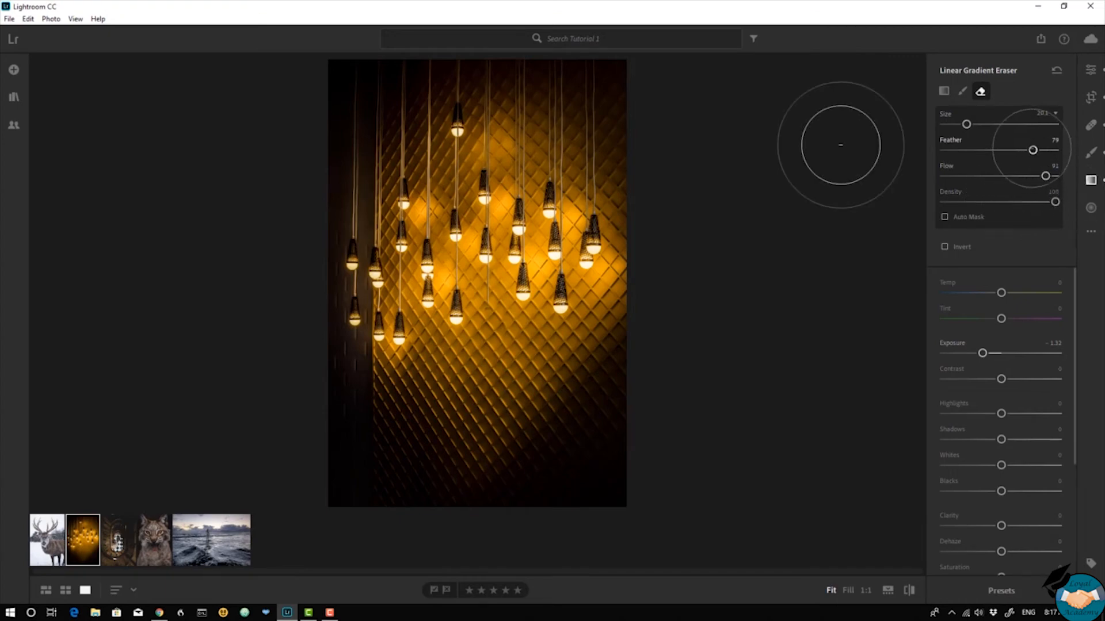
{"action": "left_click_drag", "start_coordinate": [1032, 149], "coordinate": [992, 150]}
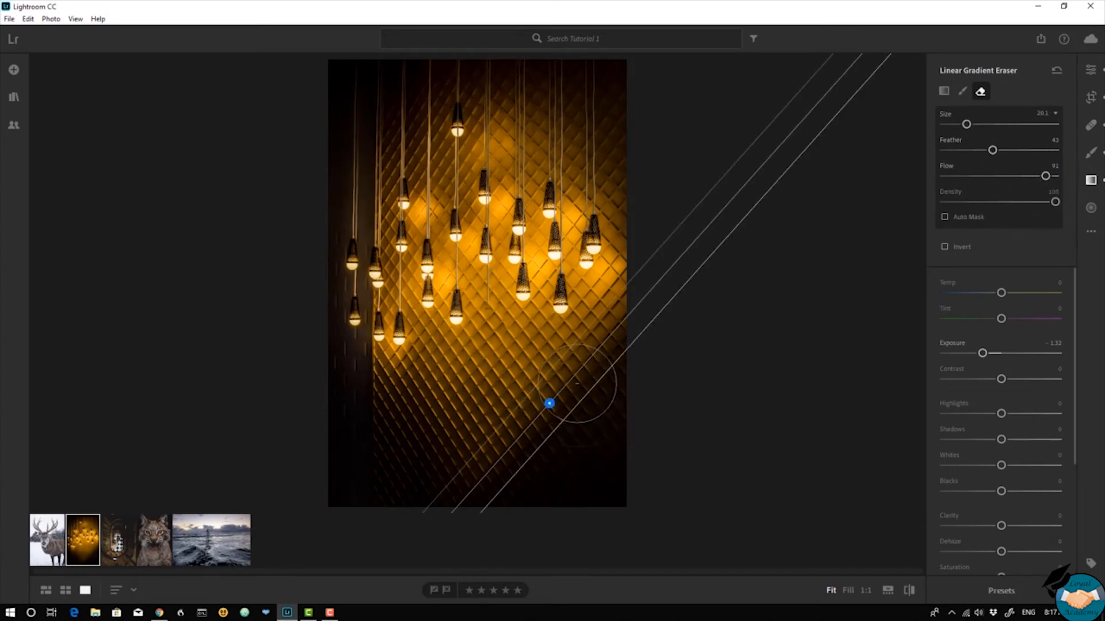
{"action": "mouse_move", "coordinate": [578, 394]}
{"action": "left_mouse_down"}
{"action": "mouse_move", "coordinate": [528, 447]}
{"action": "mouse_move", "coordinate": [485, 453]}
{"action": "left_mouse_up"}
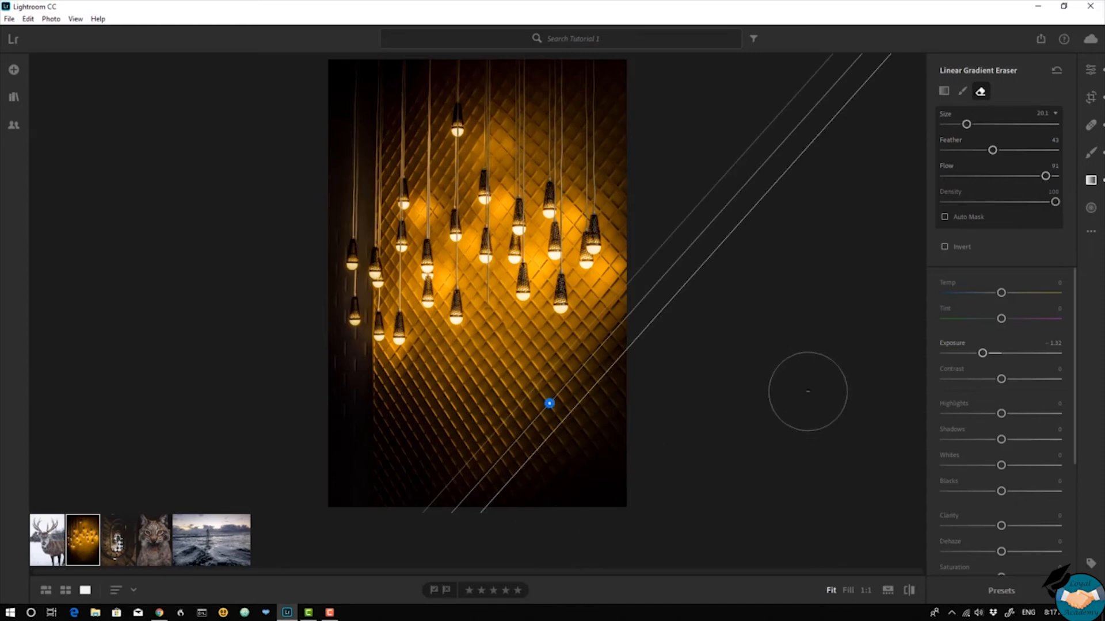
{"action": "mouse_move", "coordinate": [567, 414]}
{"action": "left_mouse_down"}
{"action": "mouse_move", "coordinate": [521, 445]}
{"action": "mouse_move", "coordinate": [561, 466]}
{"action": "left_mouse_up"}
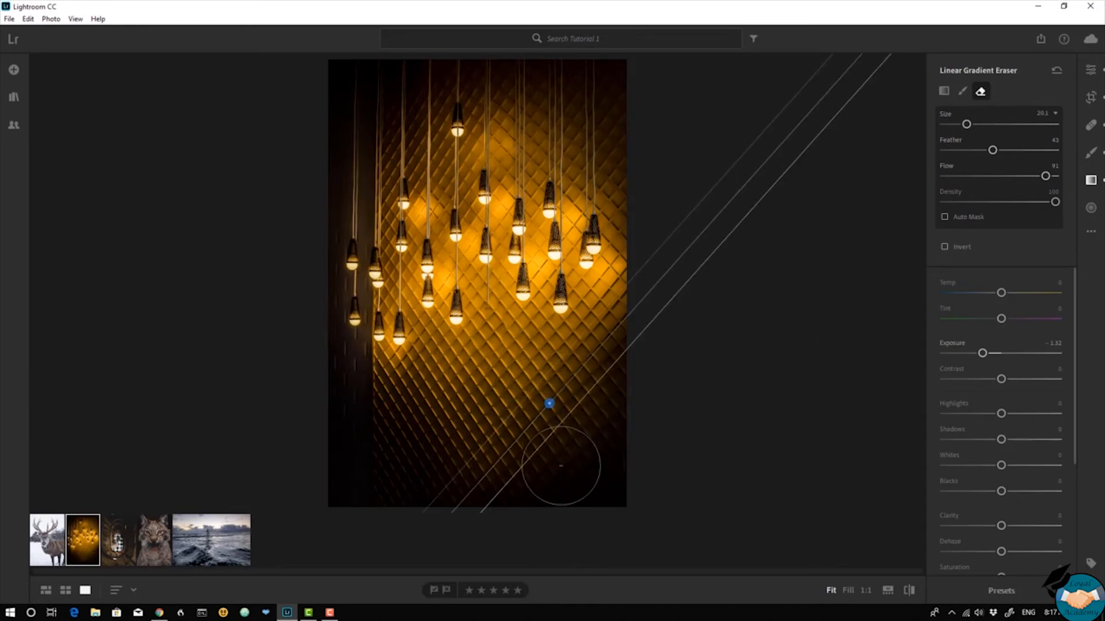
{"action": "mouse_move", "coordinate": [550, 405]}
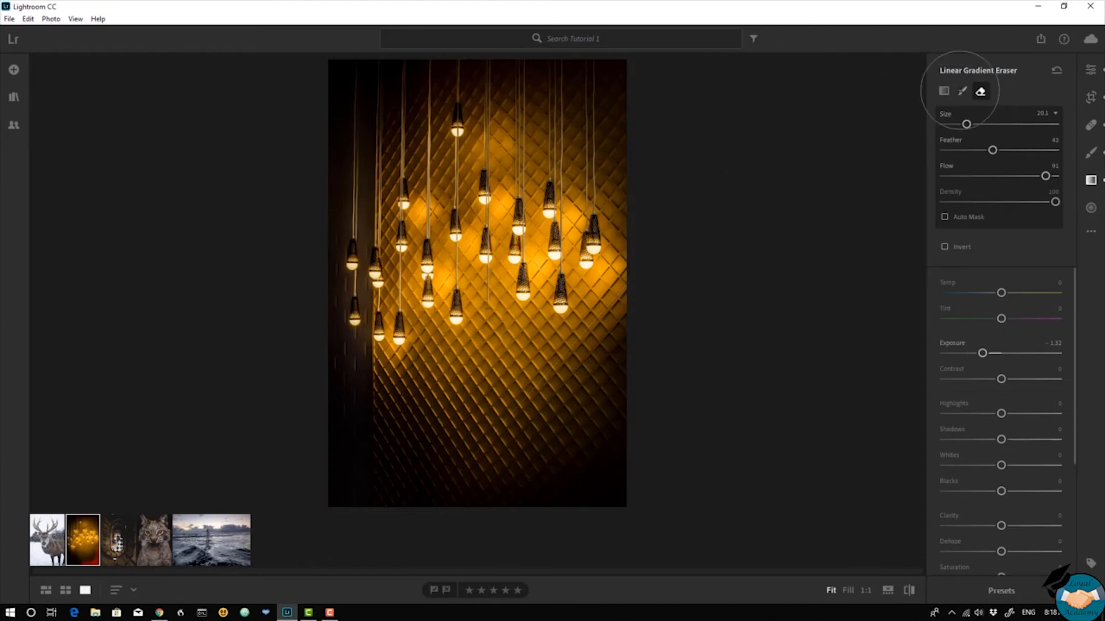
- Paint with the gradient's brush to restore the mask along the diagonal and extend it across the photo's lower-left area
{"action": "left_click", "coordinate": [962, 91]}
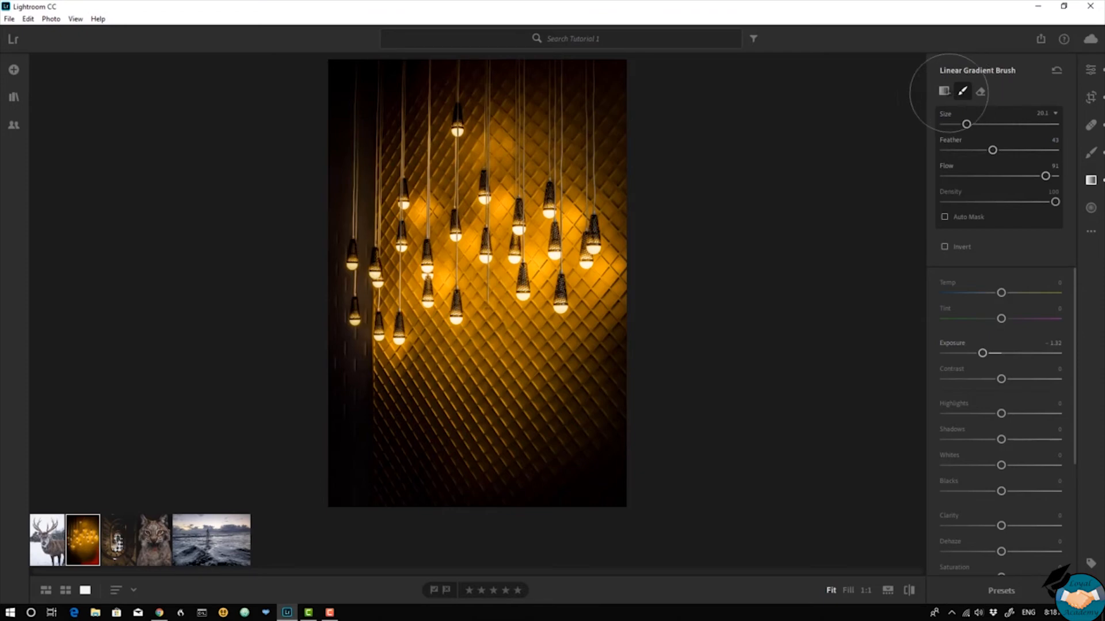
{"action": "mouse_move", "coordinate": [577, 407]}
{"action": "left_mouse_down"}
{"action": "mouse_move", "coordinate": [515, 470]}
{"action": "mouse_move", "coordinate": [581, 397]}
{"action": "mouse_move", "coordinate": [535, 458]}
{"action": "mouse_move", "coordinate": [509, 471]}
{"action": "left_mouse_up"}
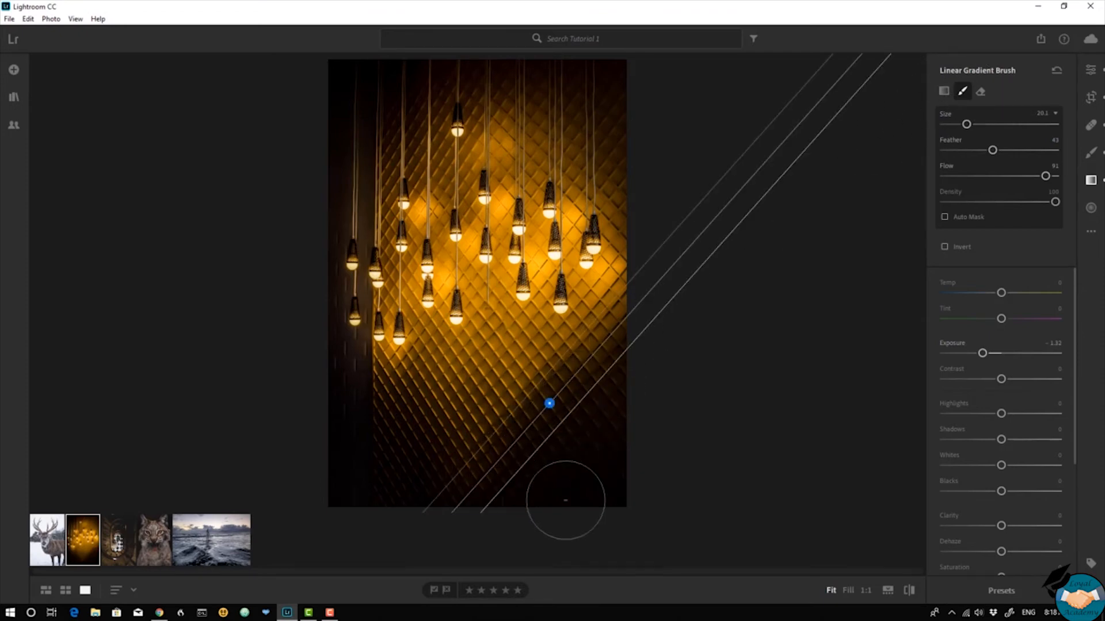
{"action": "mouse_move", "coordinate": [549, 404]}
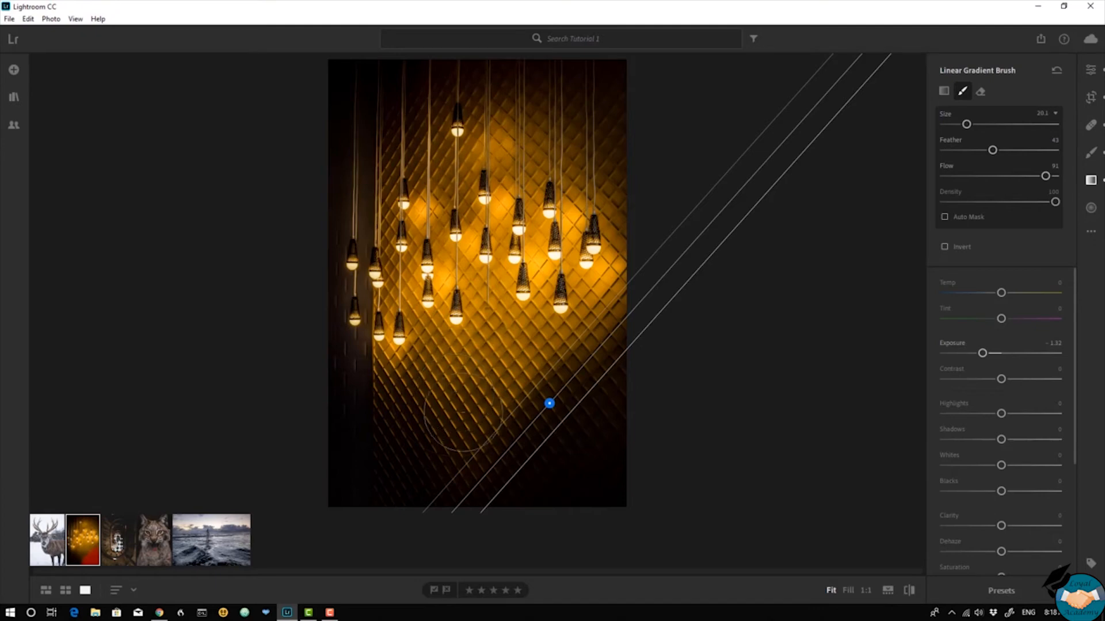
{"action": "mouse_move", "coordinate": [479, 427]}
{"action": "left_mouse_down"}
{"action": "mouse_move", "coordinate": [451, 451]}
{"action": "mouse_move", "coordinate": [331, 474]}
{"action": "mouse_move", "coordinate": [439, 479]}
{"action": "left_mouse_up"}
{"action": "mouse_move", "coordinate": [549, 403]}
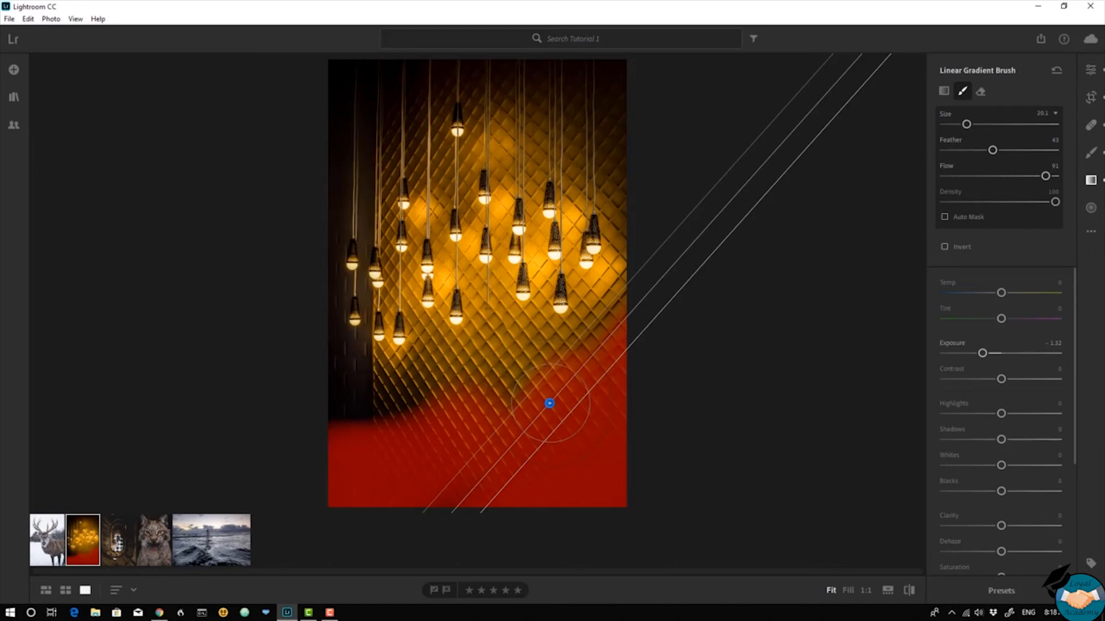
- Delete the current gradient and draw a new diagonal linear gradient over the photo's upper-right corner
{"action": "key", "text": "Delete"}
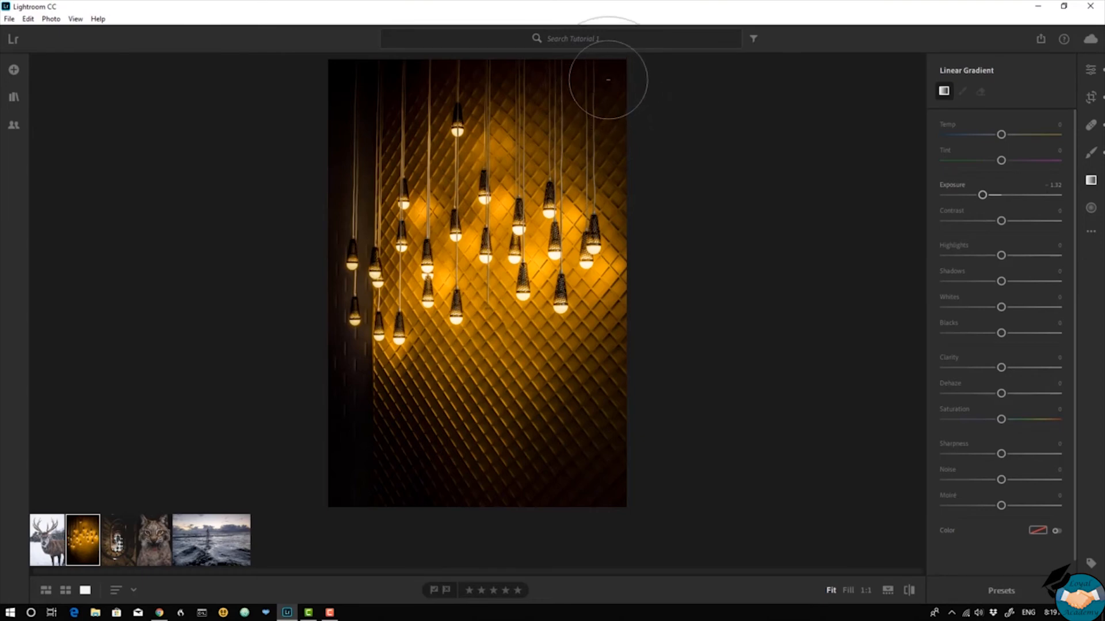
{"action": "left_click_drag", "start_coordinate": [608, 79], "coordinate": [537, 171]}
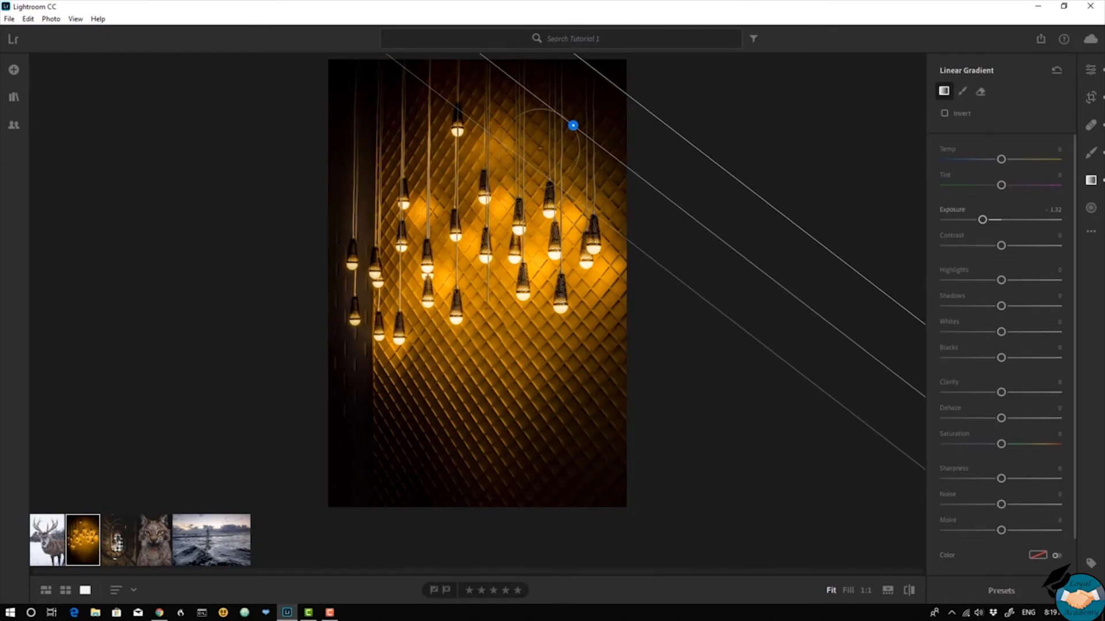
{"action": "mouse_move", "coordinate": [574, 125]}
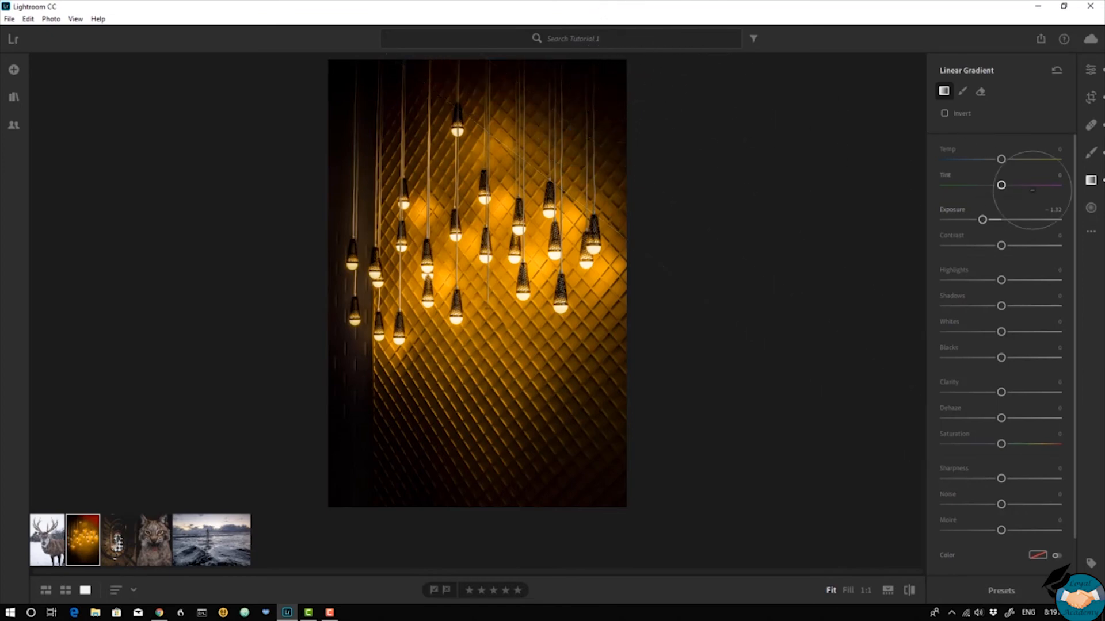
- Reset the new gradient's Exposure to 0, then set its Temp to -20 and its Exposure to -0.32
{"action": "double_click", "coordinate": [943, 211]}
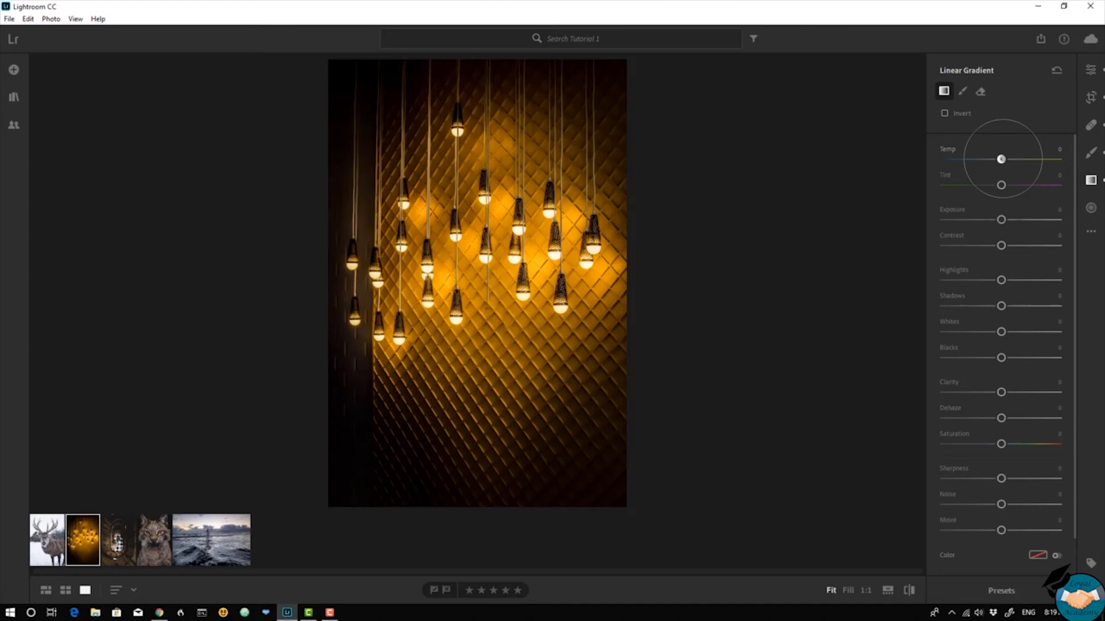
{"action": "left_click_drag", "start_coordinate": [1001, 158], "coordinate": [989, 159]}
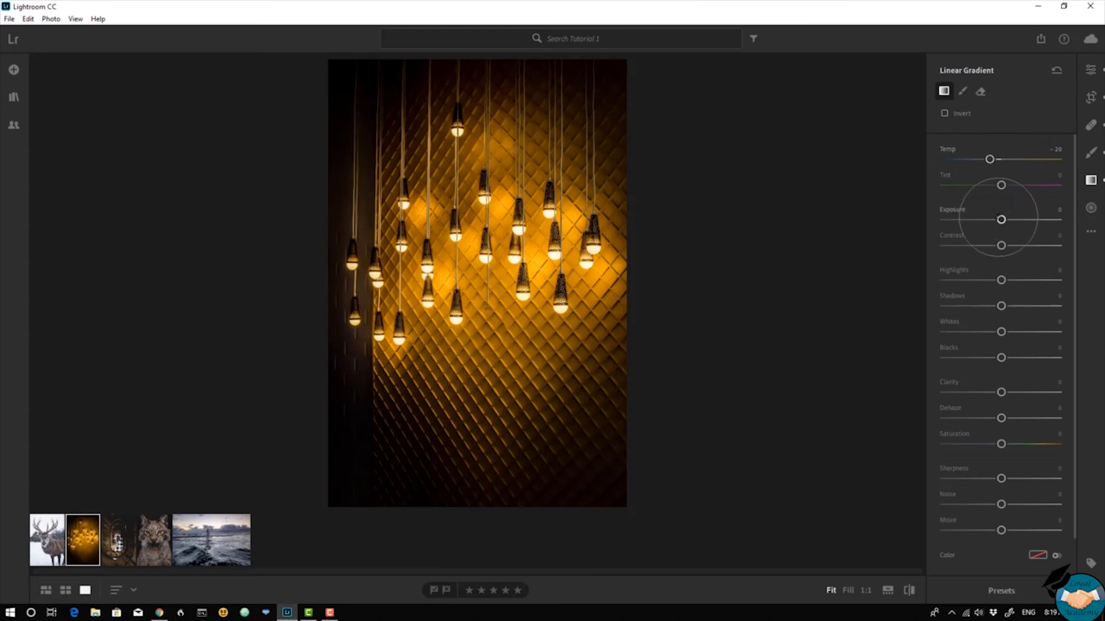
{"action": "left_click_drag", "start_coordinate": [1001, 219], "coordinate": [999, 220]}
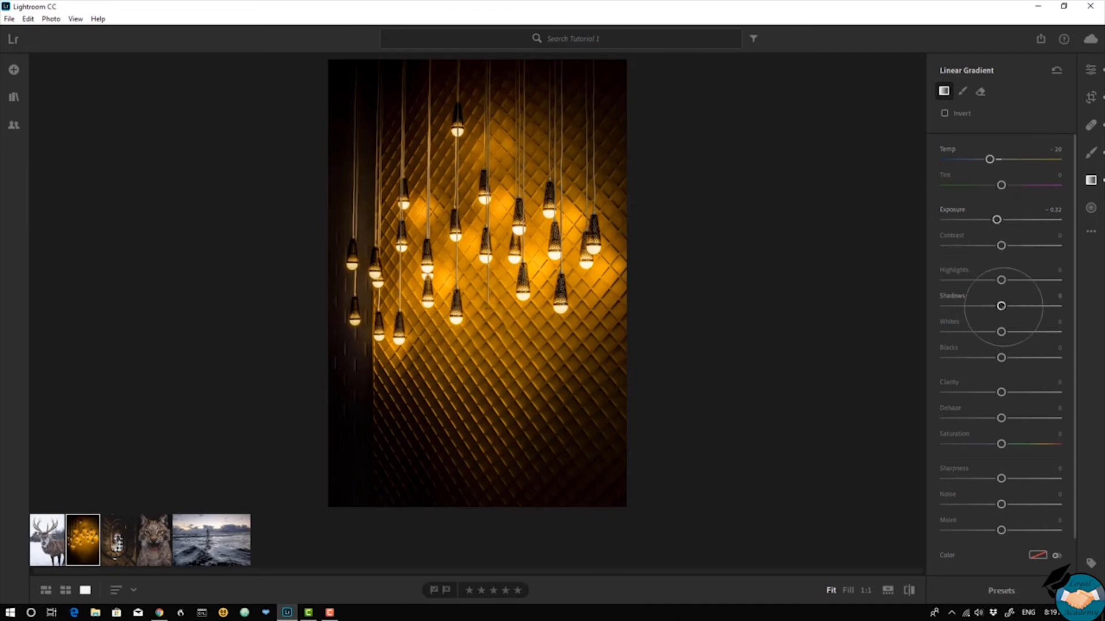
- Raise the gradient's Shadows to +32, reset them to 0, set them to +32 again and lower Exposure to -0.56
{"action": "left_click_drag", "start_coordinate": [1001, 305], "coordinate": [1020, 305]}
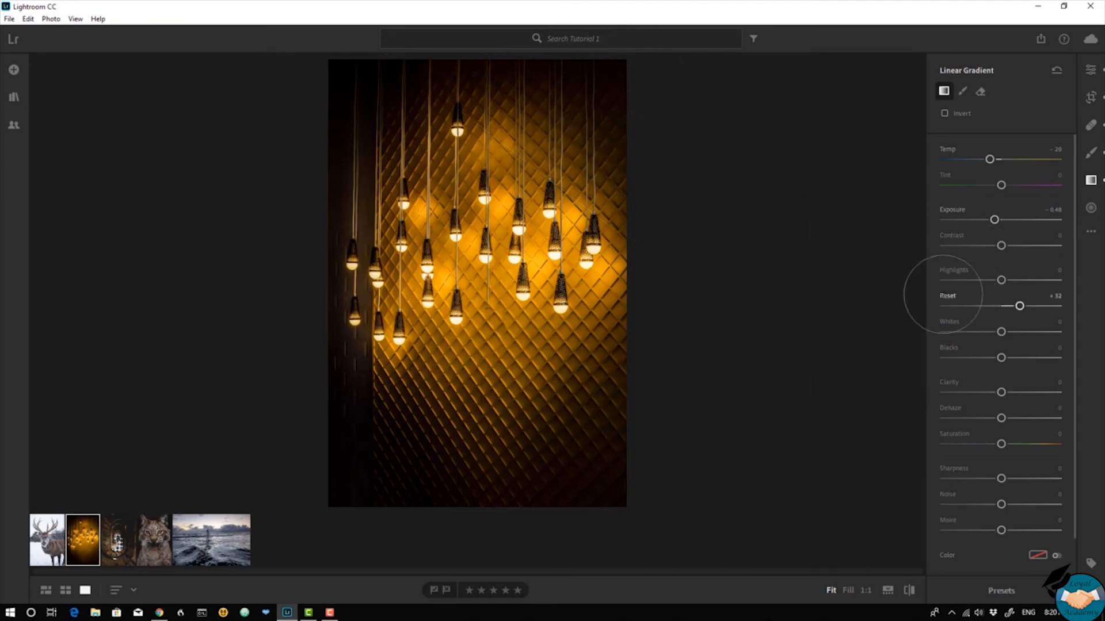
{"action": "double_click", "coordinate": [941, 297]}
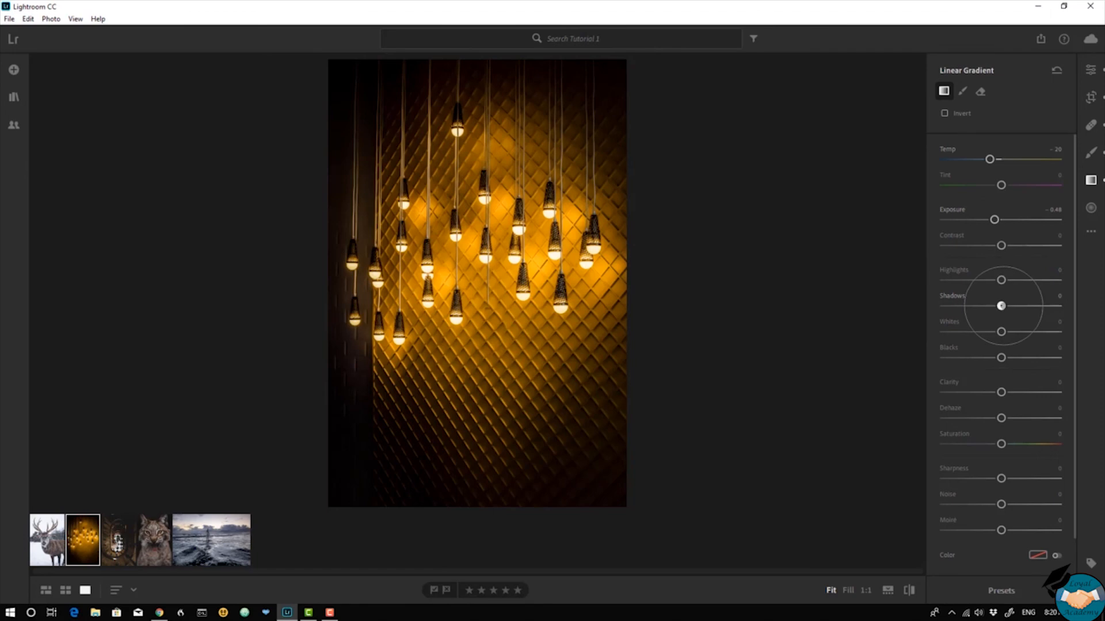
{"action": "left_click_drag", "start_coordinate": [1001, 306], "coordinate": [1020, 306]}
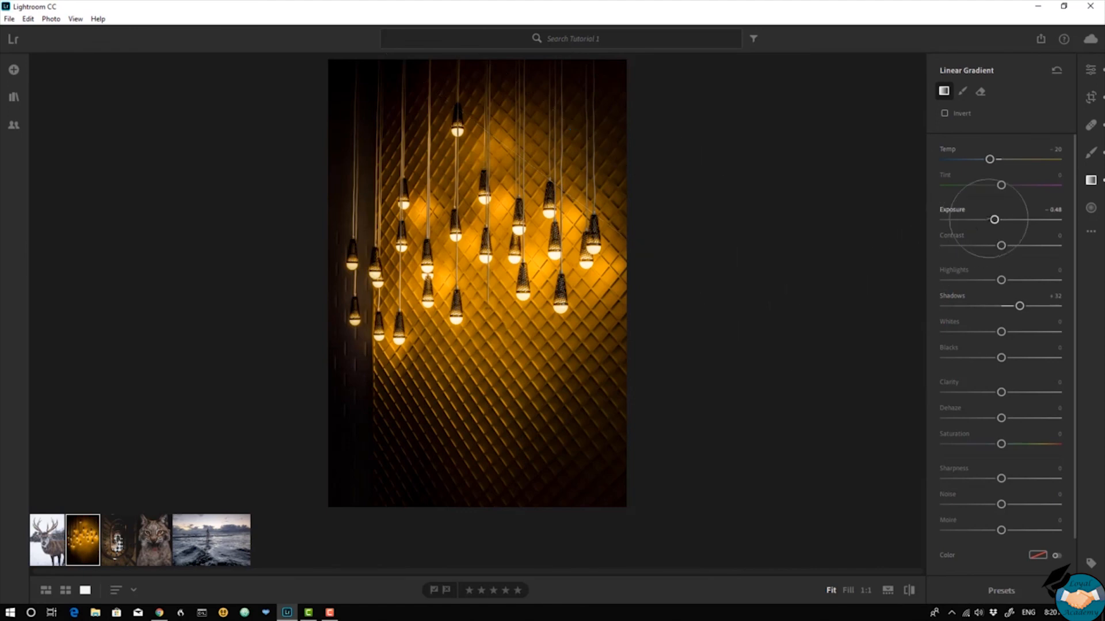
{"action": "left_click_drag", "start_coordinate": [994, 219], "coordinate": [993, 219]}
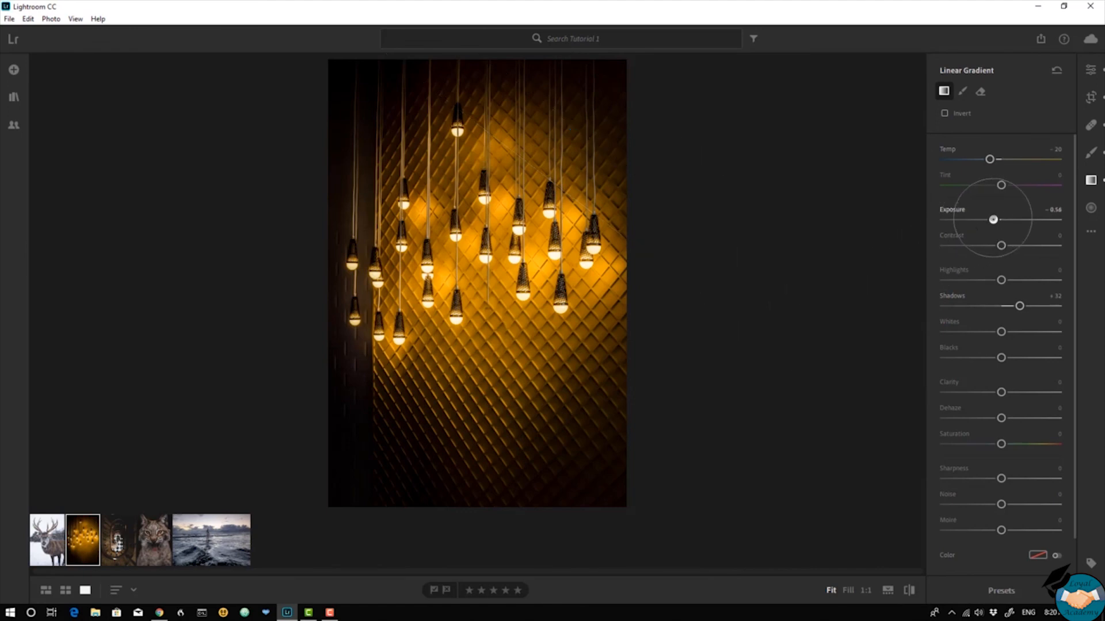